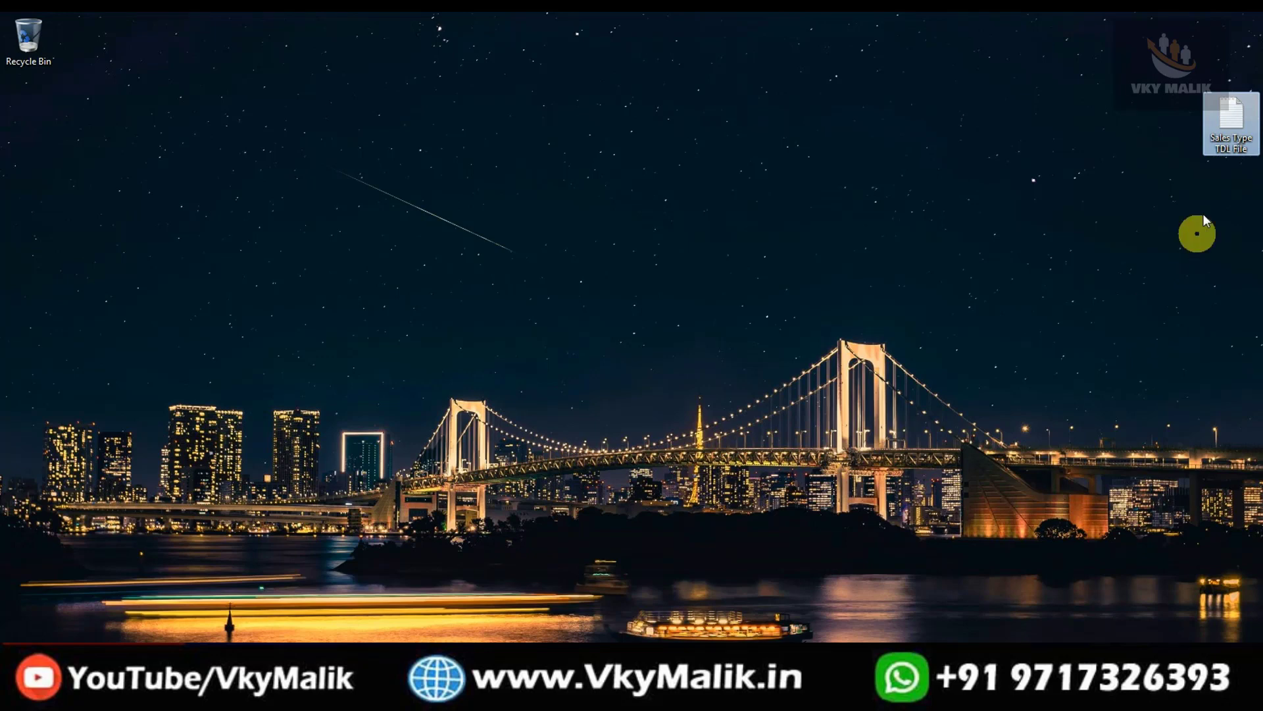
# Step: Copy the full path of the Sales Type TDL File on the desktop from its properties and close them
pyautogui.rightClick(1229, 113)
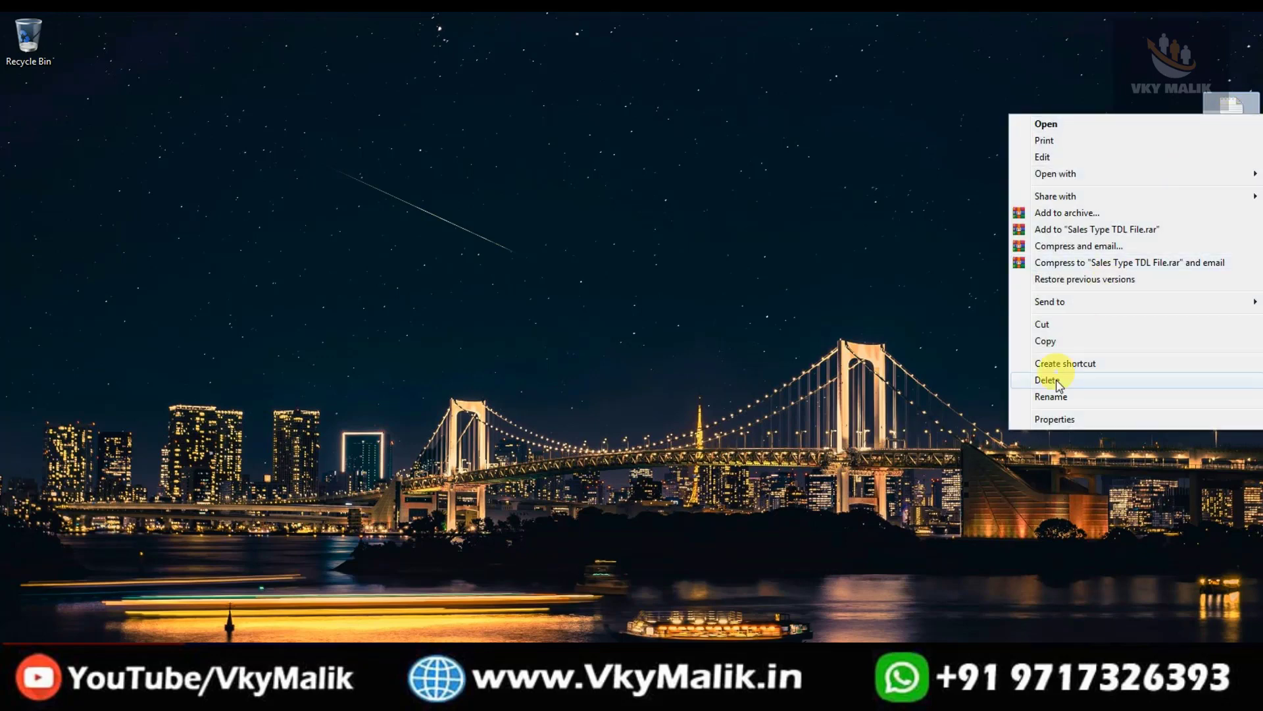
pyautogui.click(1046, 418)
pyautogui.click(1050, 151)
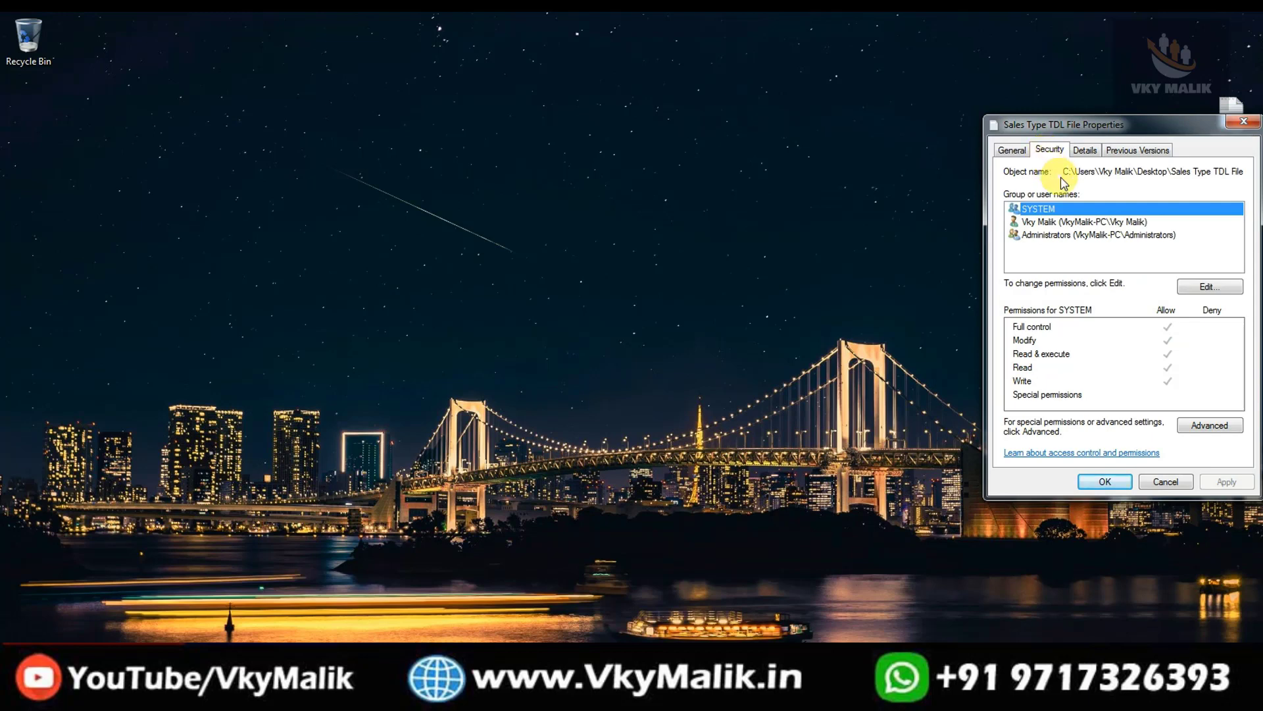
pyautogui.moveTo(1066, 173); pyautogui.dragTo(1256, 177)
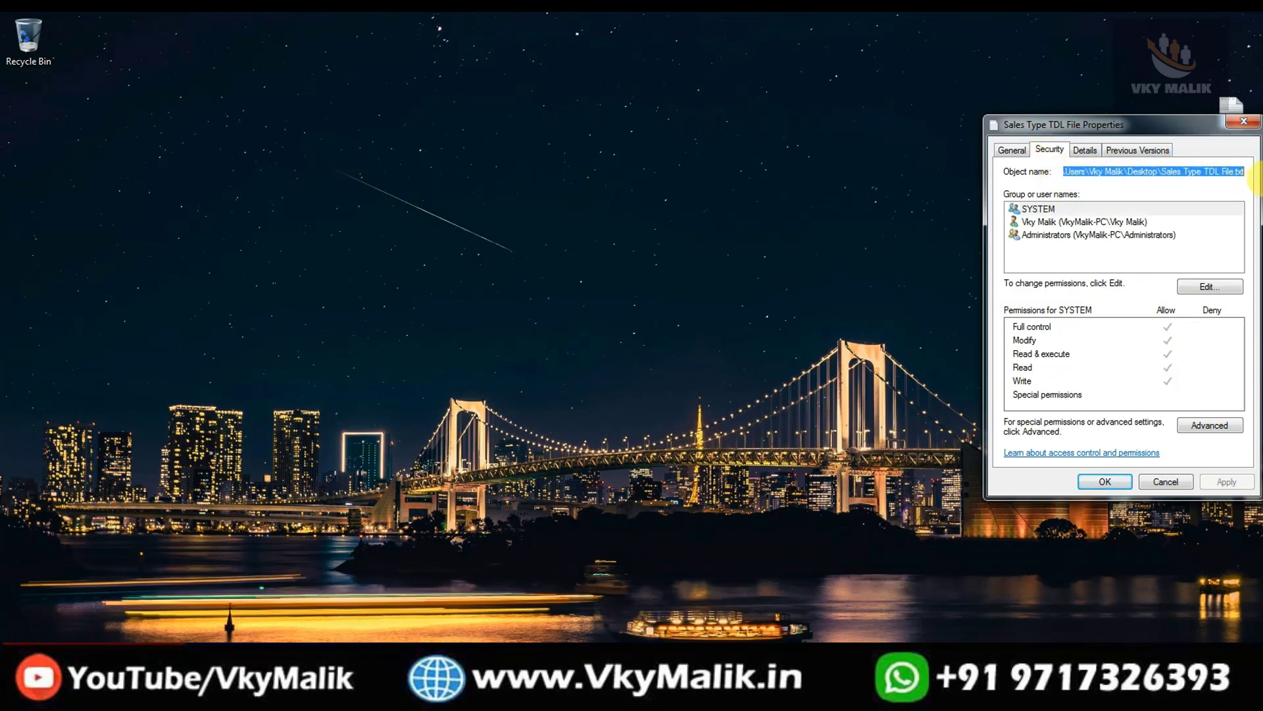
pyautogui.rightClick(1133, 173)
pyautogui.click(1118, 222)
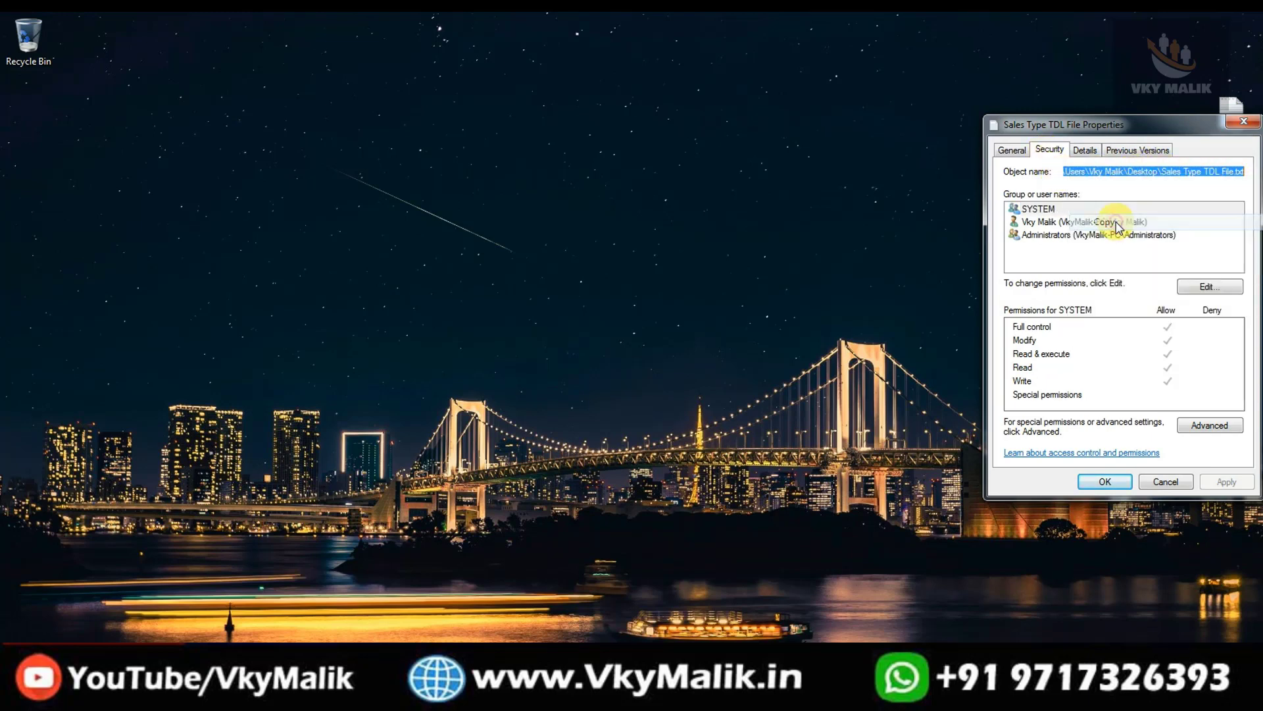
pyautogui.click(1243, 121)
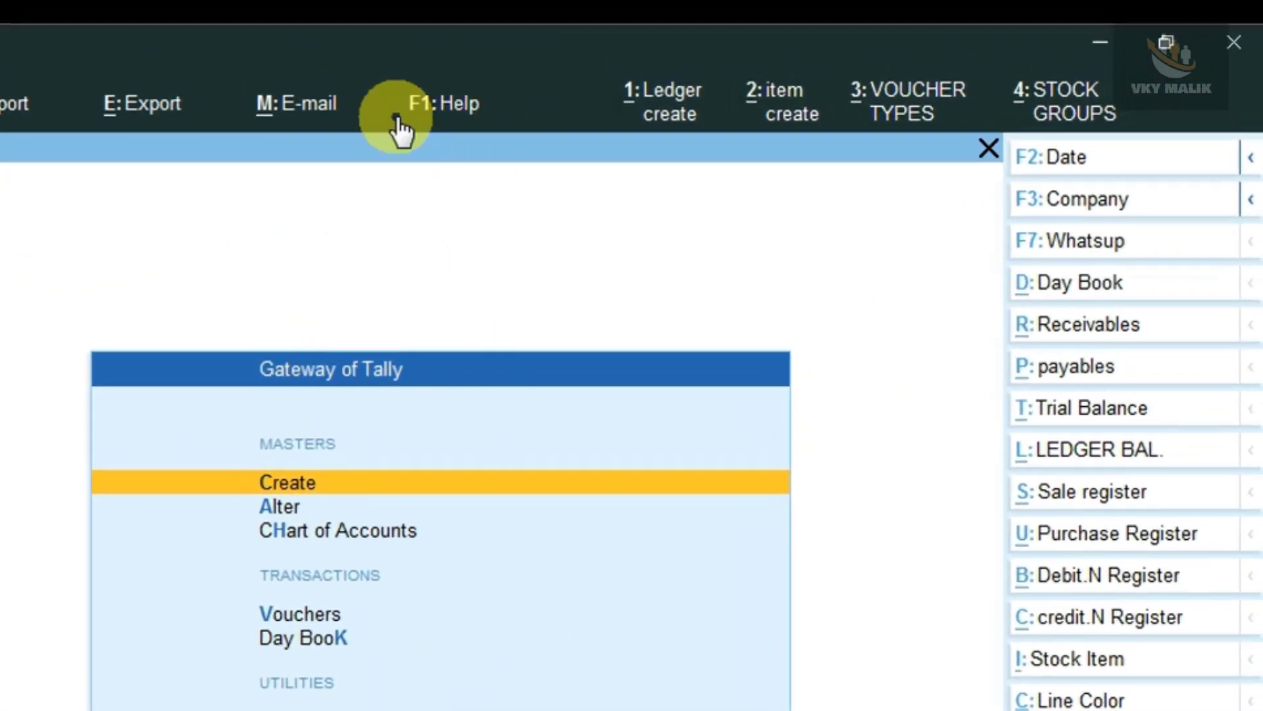
# Step: Switch to TallyPrime and open the configuration for managing local TDLs
pyautogui.click(465, 116)
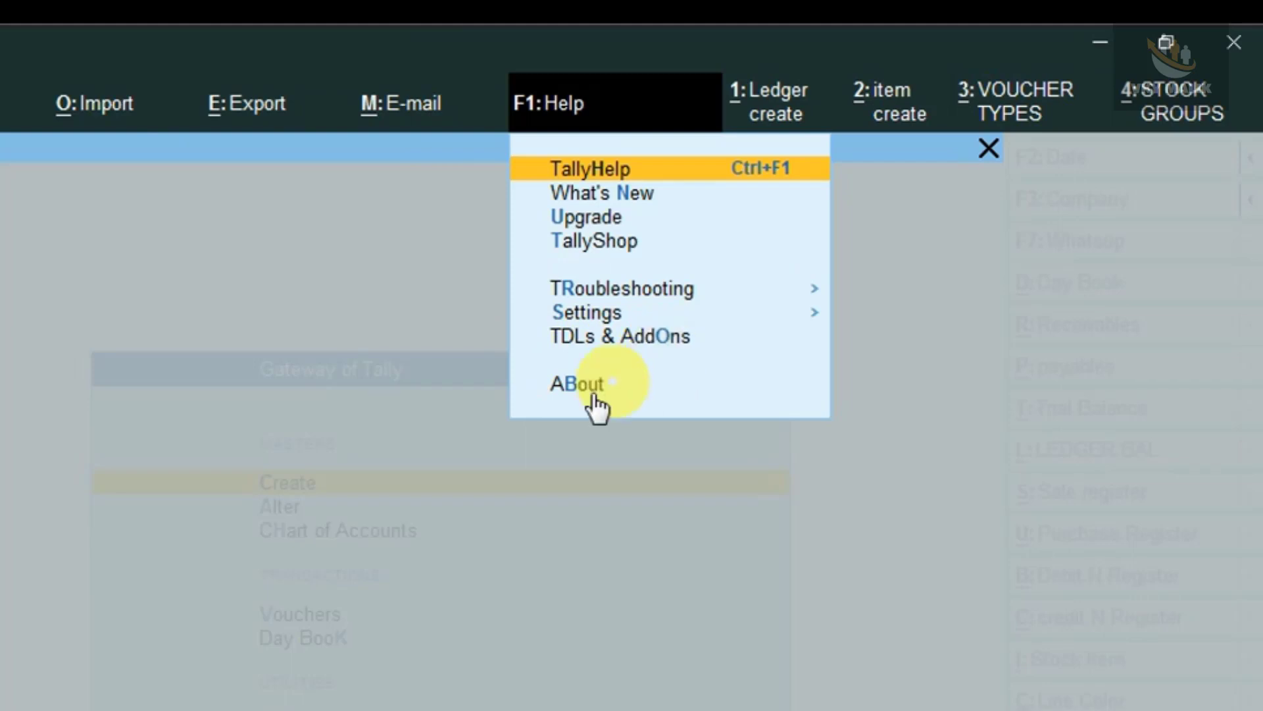
pyautogui.click(751, 341)
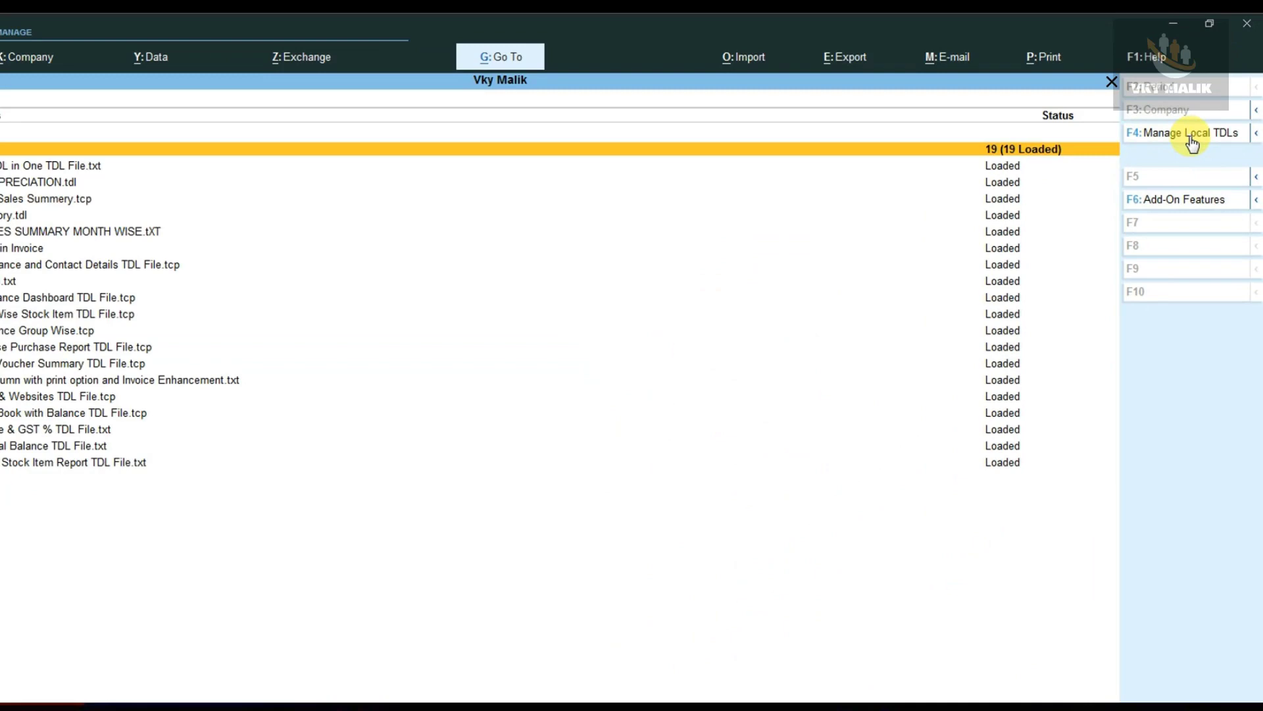
pyautogui.click(1125, 344)
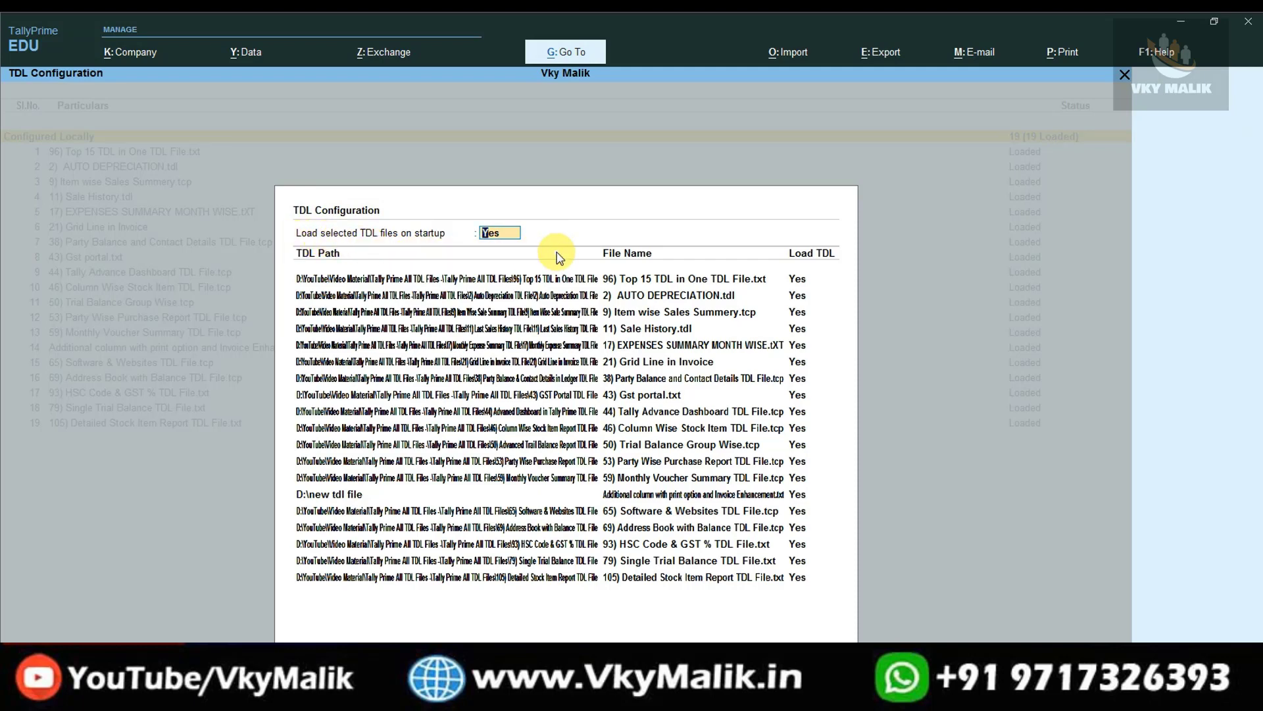
# Step: Add Sales Type TDL File.txt at the end of the TDL list using the copied path, save the configuration and select its entry
pyautogui.press('Return')
pyautogui.press('Down')
pyautogui.press('Down')
pyautogui.press('Down')
pyautogui.press('Down')
pyautogui.press('Down')
pyautogui.press('Down')
pyautogui.press('Down')
pyautogui.press('Down')
pyautogui.press('Down')
pyautogui.press('Down')
pyautogui.press('Down')
pyautogui.press('Down')
pyautogui.press('Down')
pyautogui.press('Down')
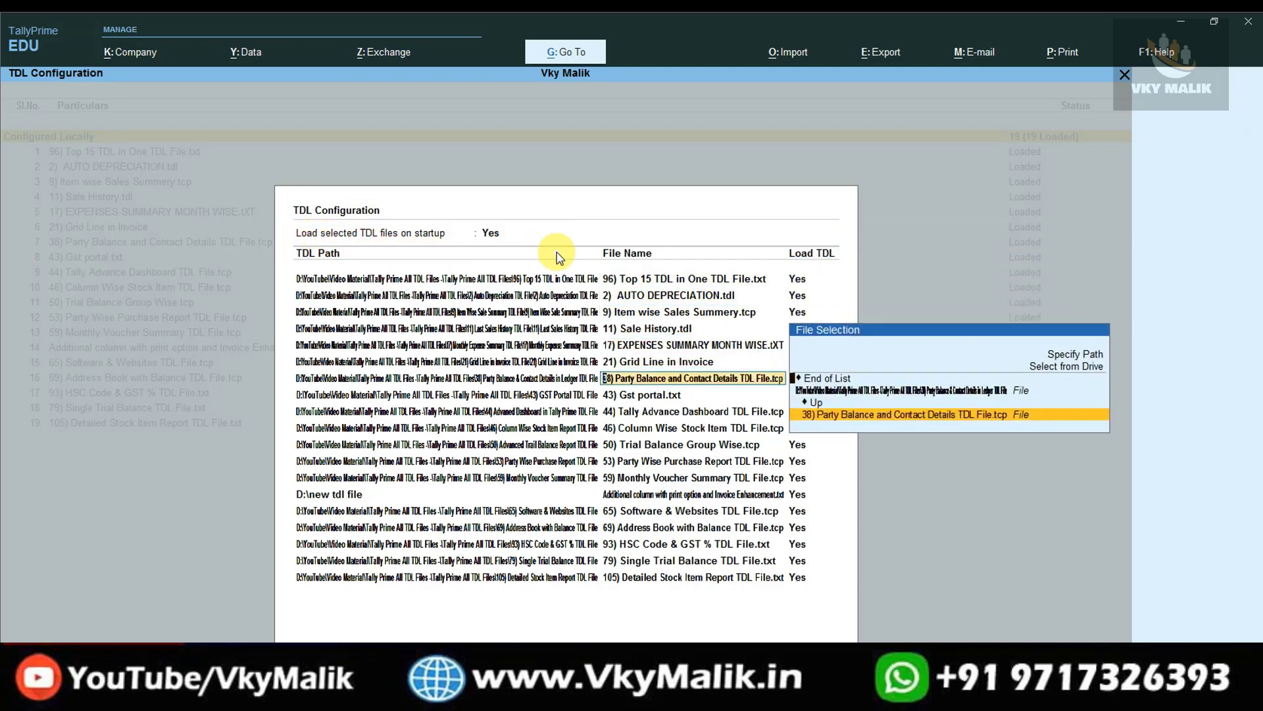
pyautogui.press('Down')
pyautogui.press('Down')
pyautogui.press('Down')
pyautogui.press('Down')
pyautogui.press('Down')
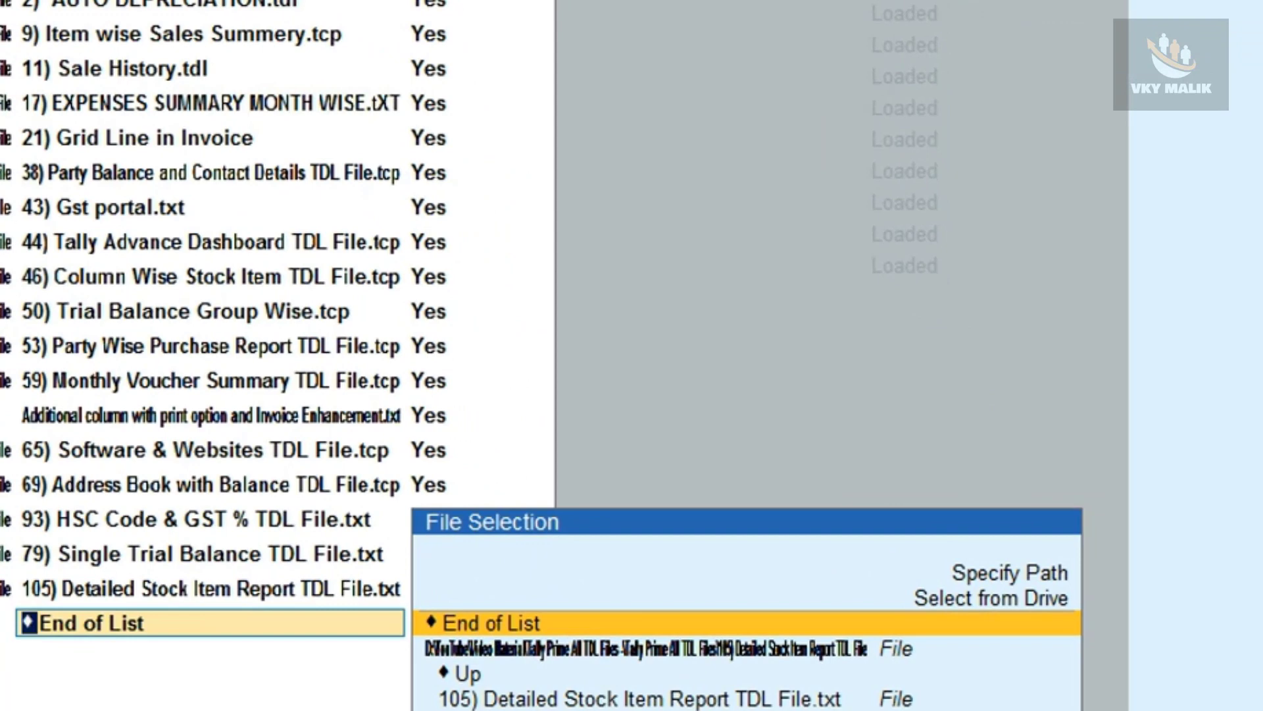
pyautogui.press('Up')
pyautogui.press('Up')
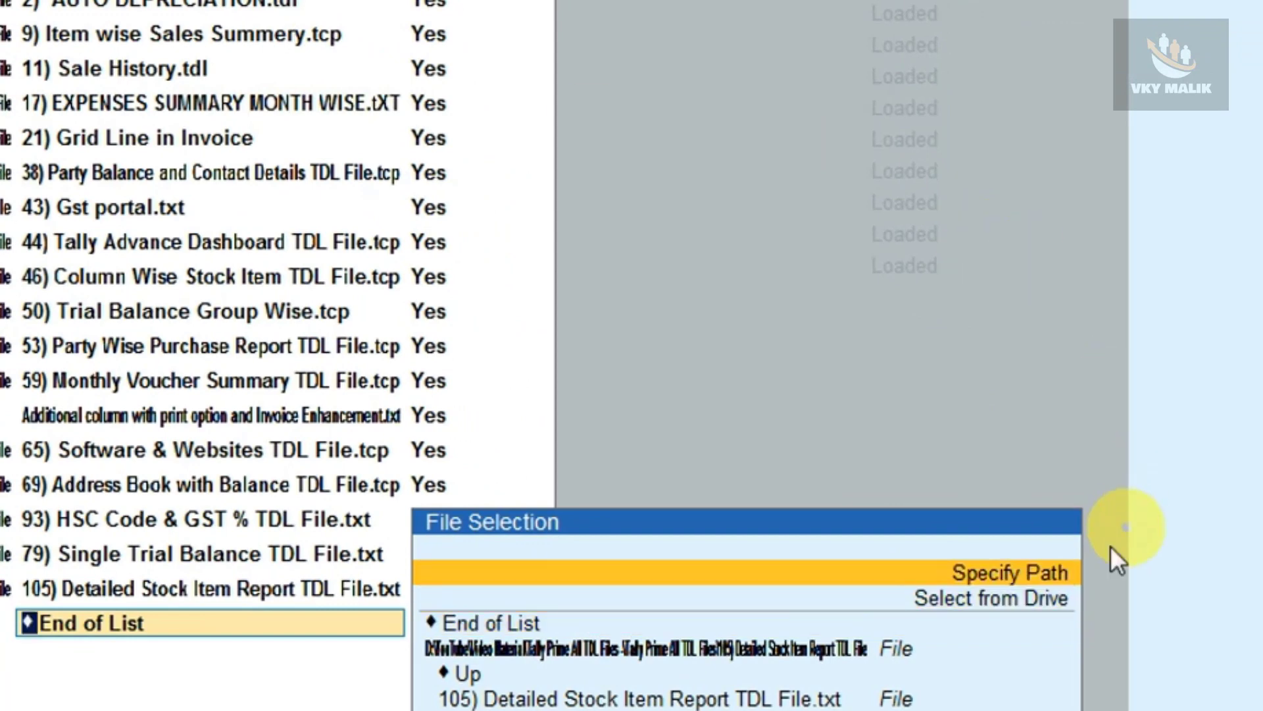
pyautogui.press('Down')
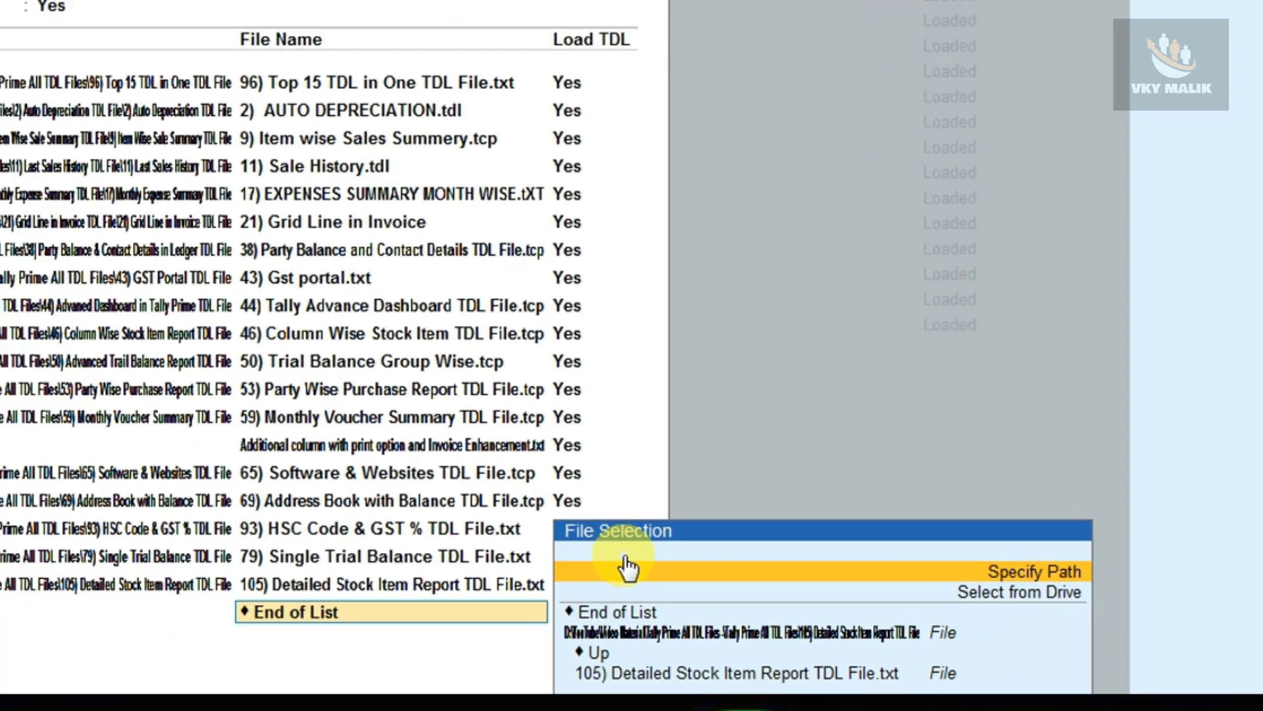
pyautogui.click(504, 568)
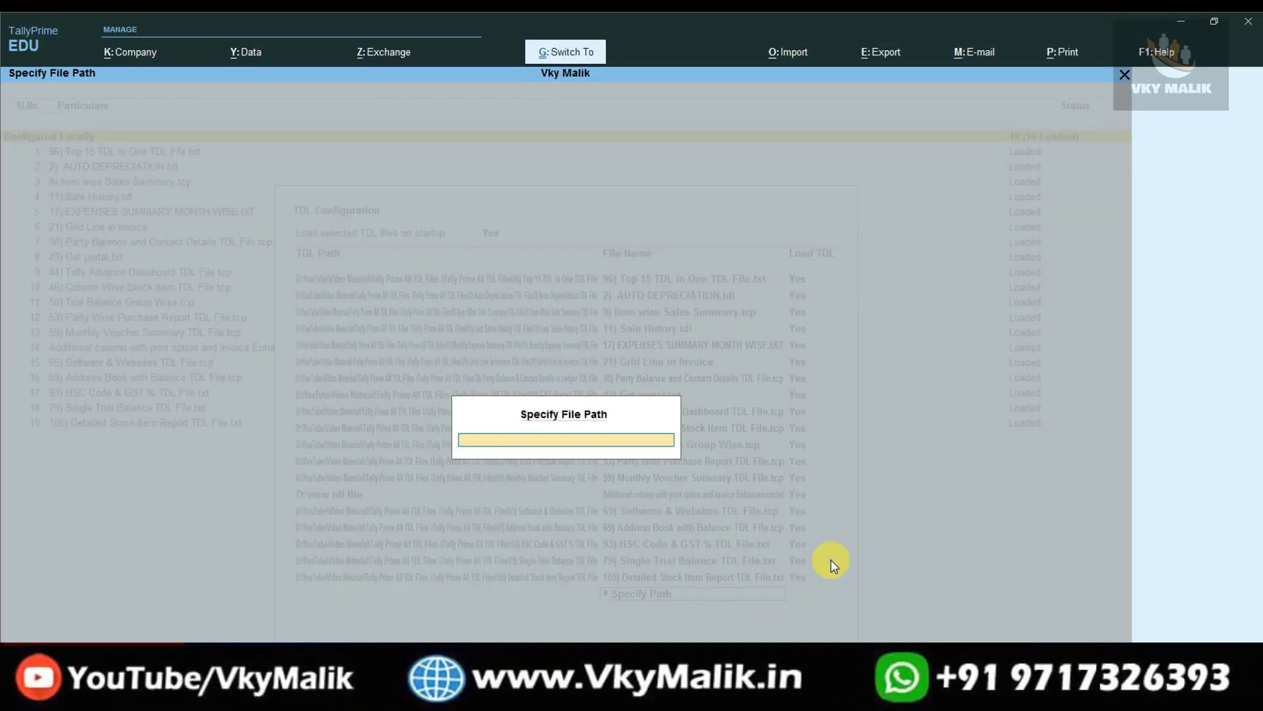
pyautogui.hotkey('ctrl', 'v')
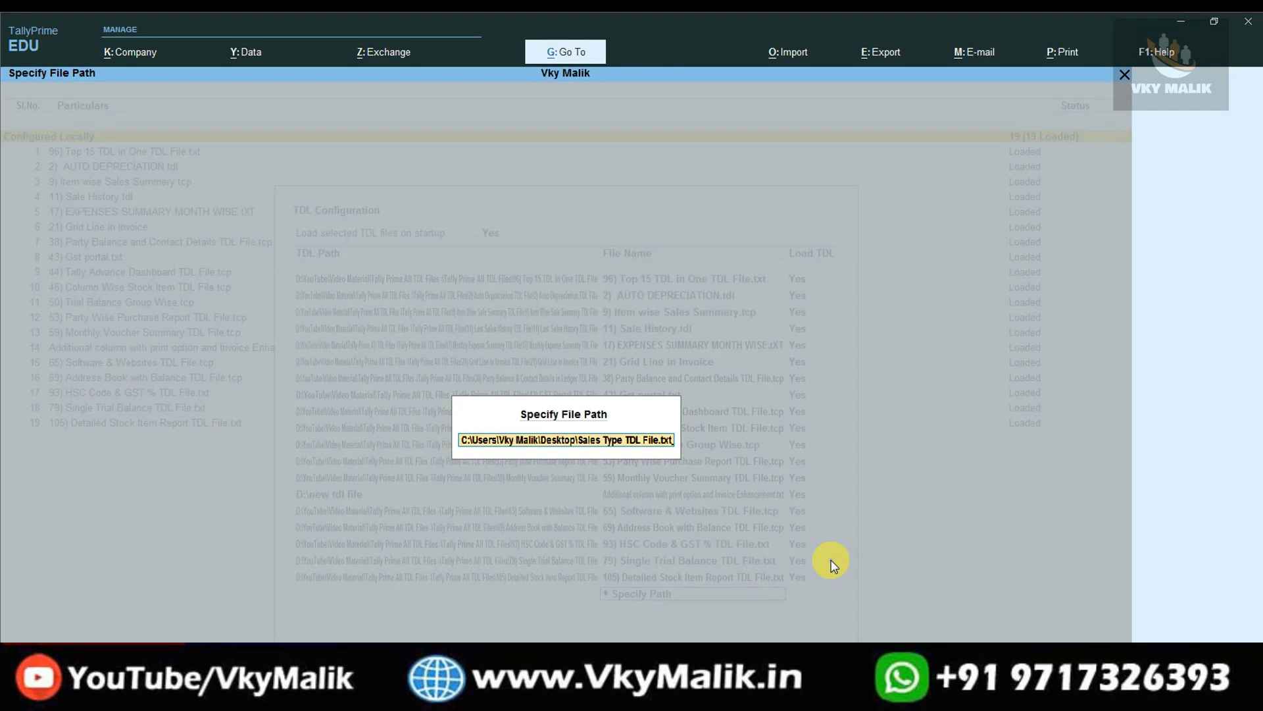
pyautogui.press('Return')
pyautogui.hotkey('ctrl', 'a')
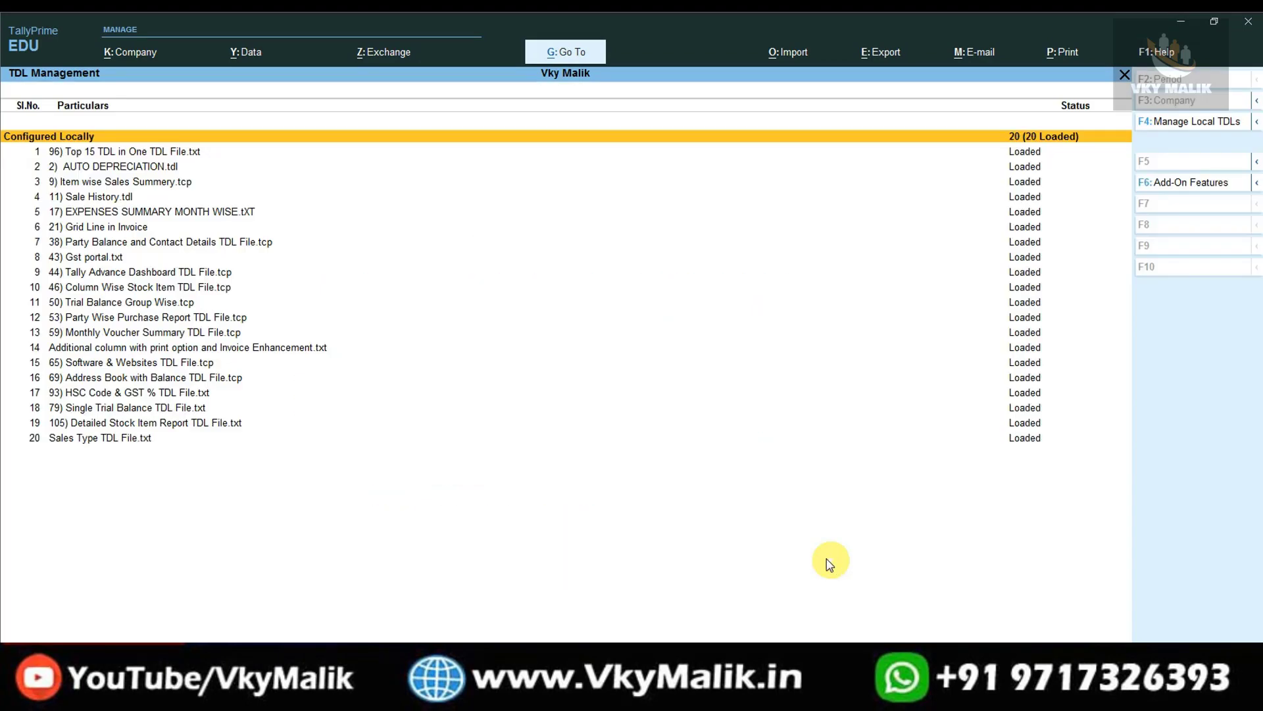
pyautogui.click(146, 438)
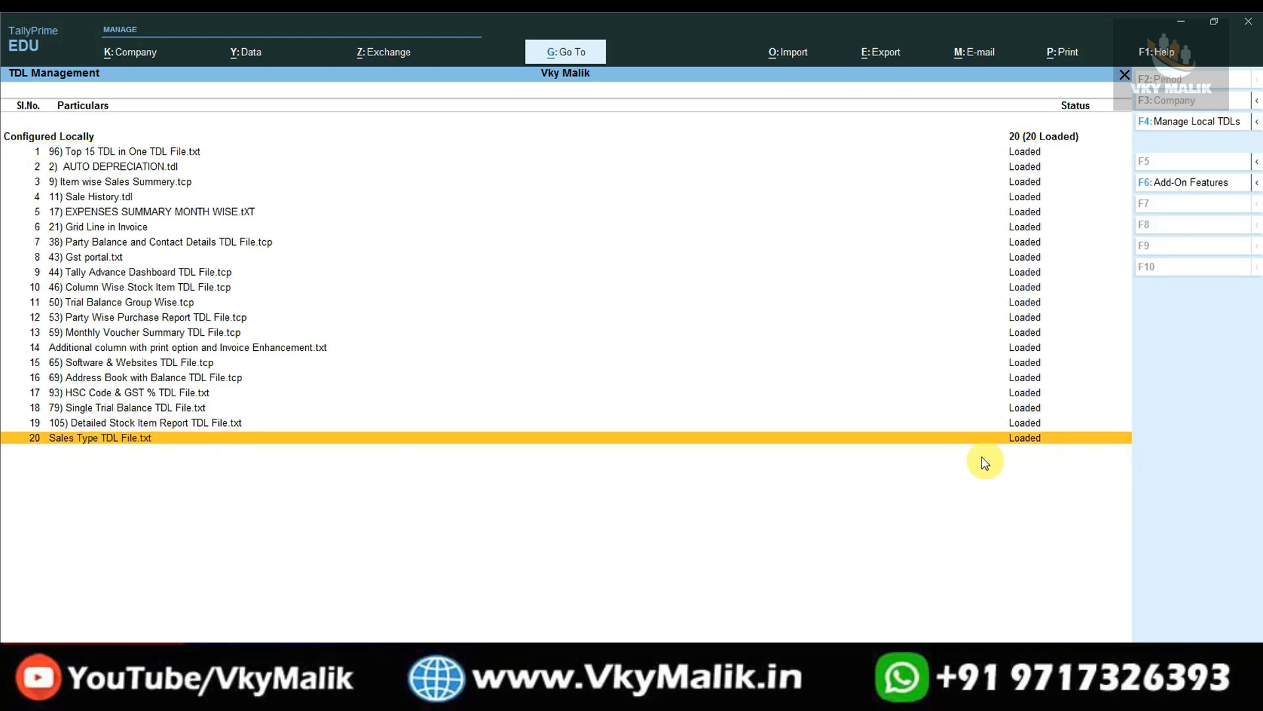
# Step: Return to the Gateway of Tally and open voucher entry
pyautogui.press('Escape')
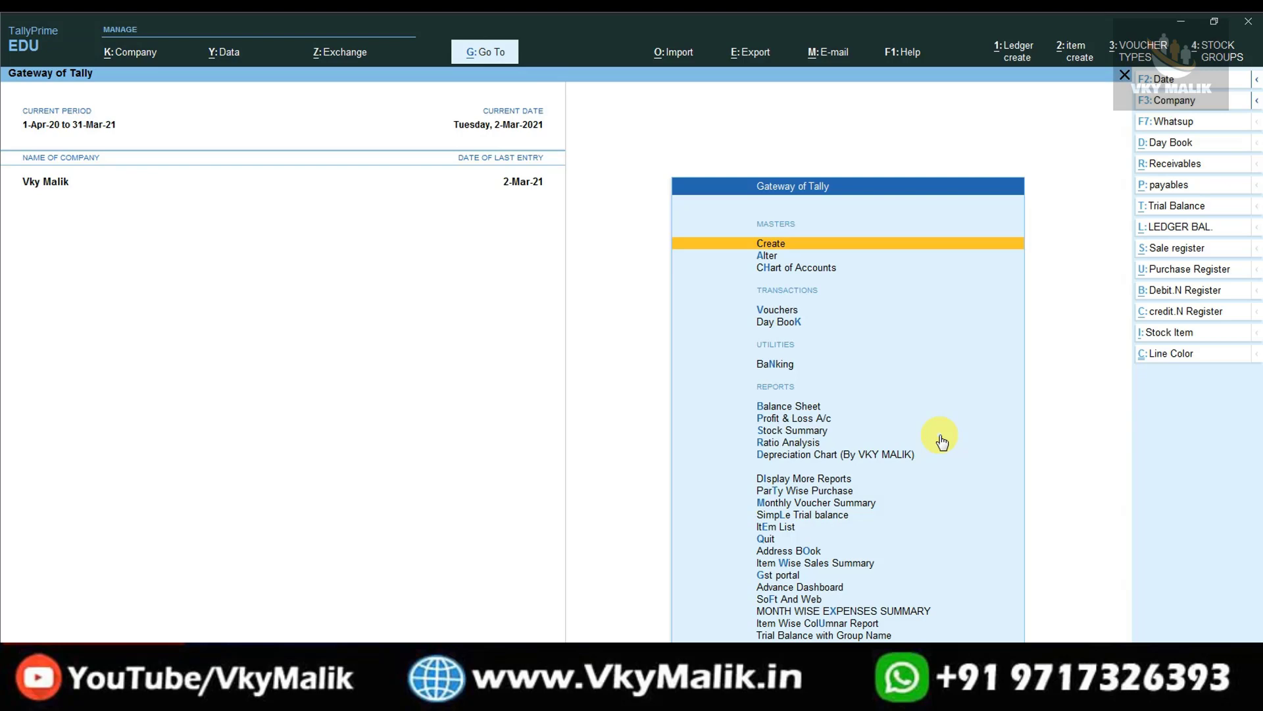
pyautogui.press('Down')
pyautogui.press('Down')
pyautogui.press('Down')
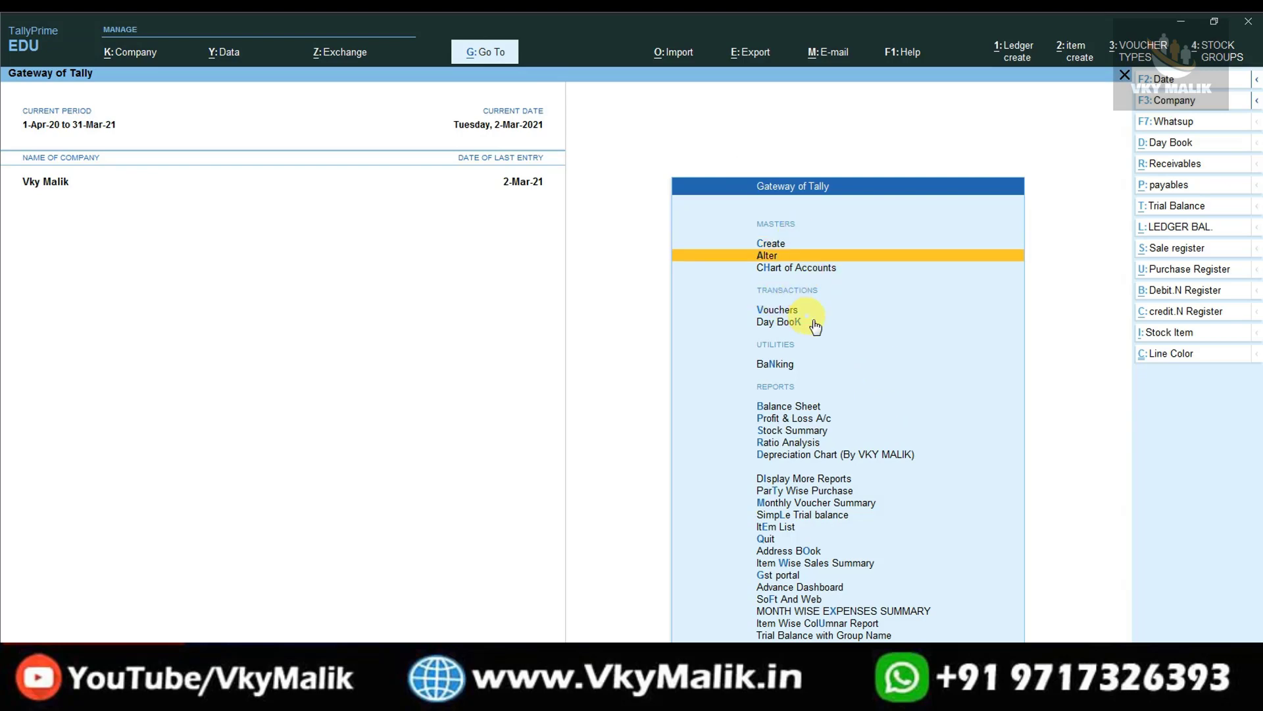
pyautogui.press('Return')
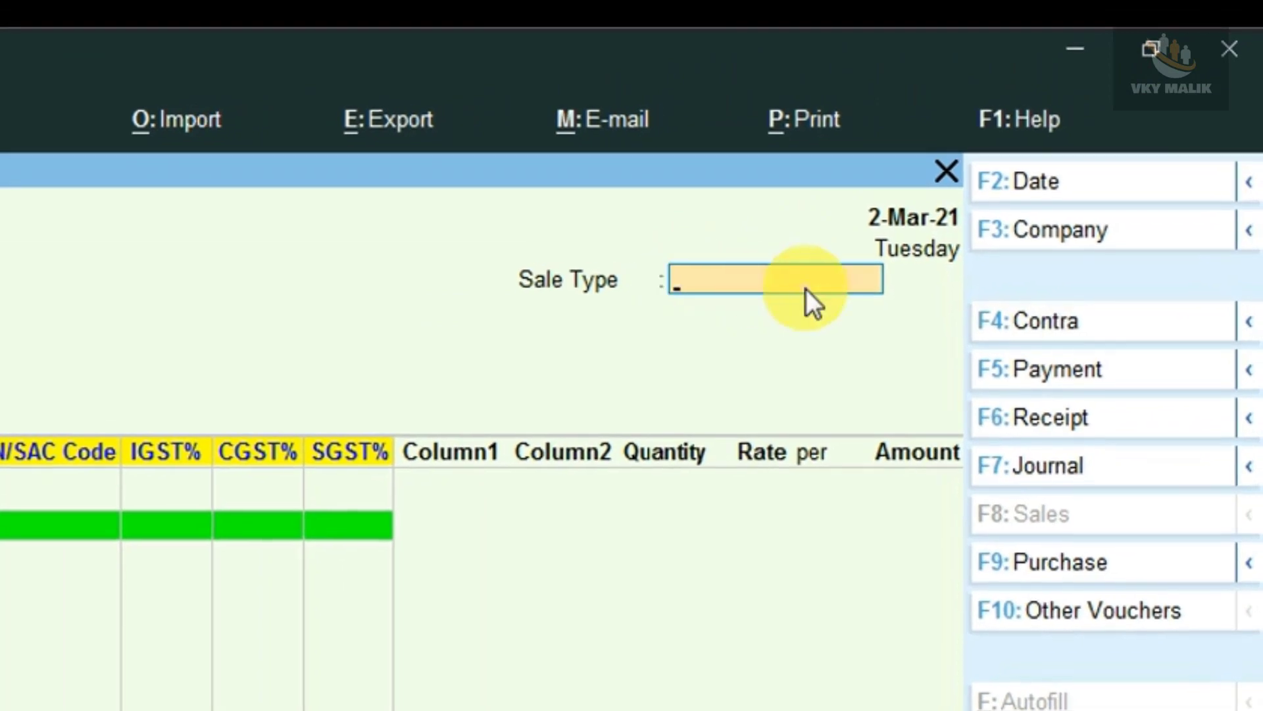
# Step: Review the sale types offered in the sales voucher and set Sale Type to Compaign Sale
pyautogui.click(1063, 124)
pyautogui.press('Down')
pyautogui.press('Down')
pyautogui.press('Down')
pyautogui.press('Up')
pyautogui.press('Up')
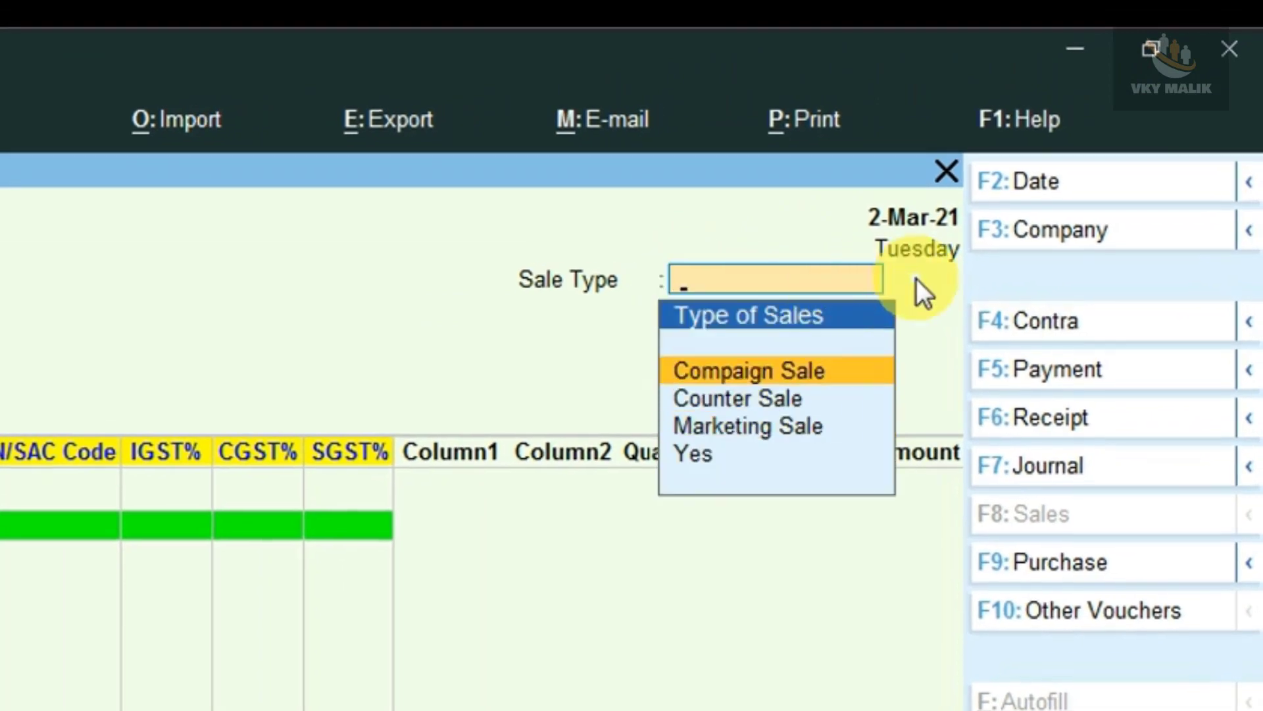
pyautogui.press('Down')
pyautogui.press('Down')
pyautogui.press('Up')
pyautogui.press('Up')
pyautogui.press('Down')
pyautogui.press('Down')
pyautogui.press('Up')
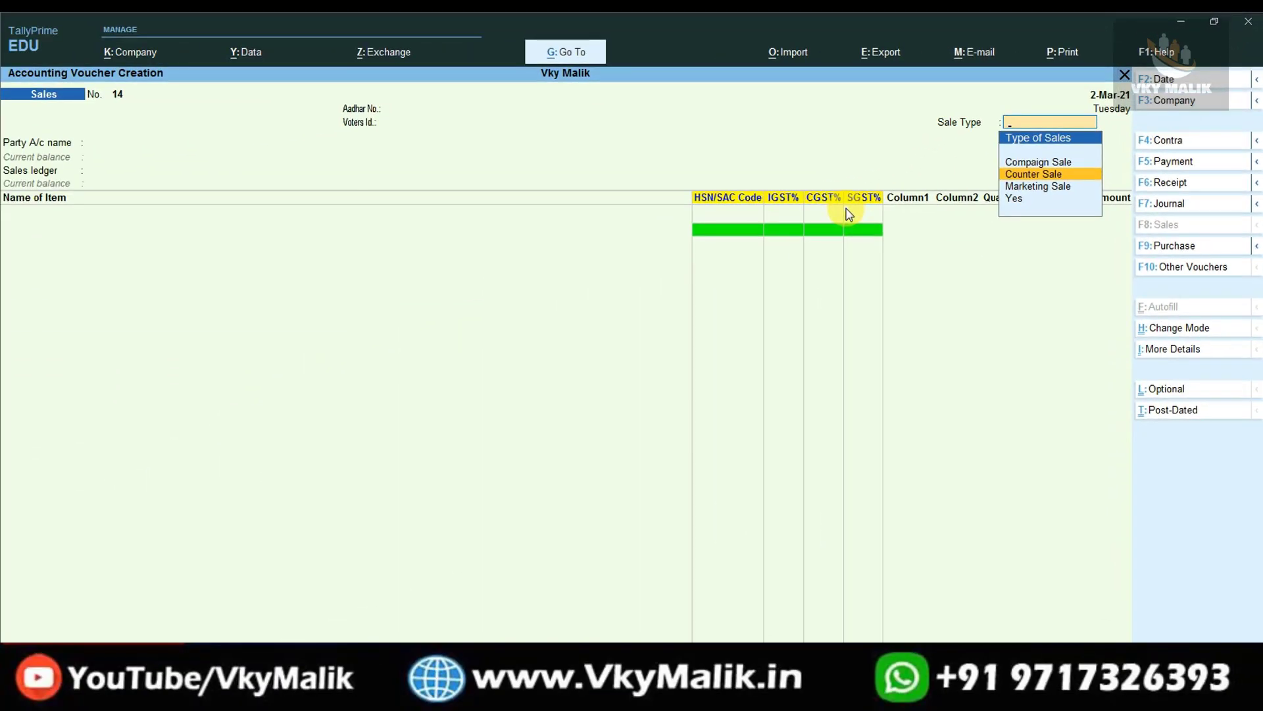
pyautogui.press('Up')
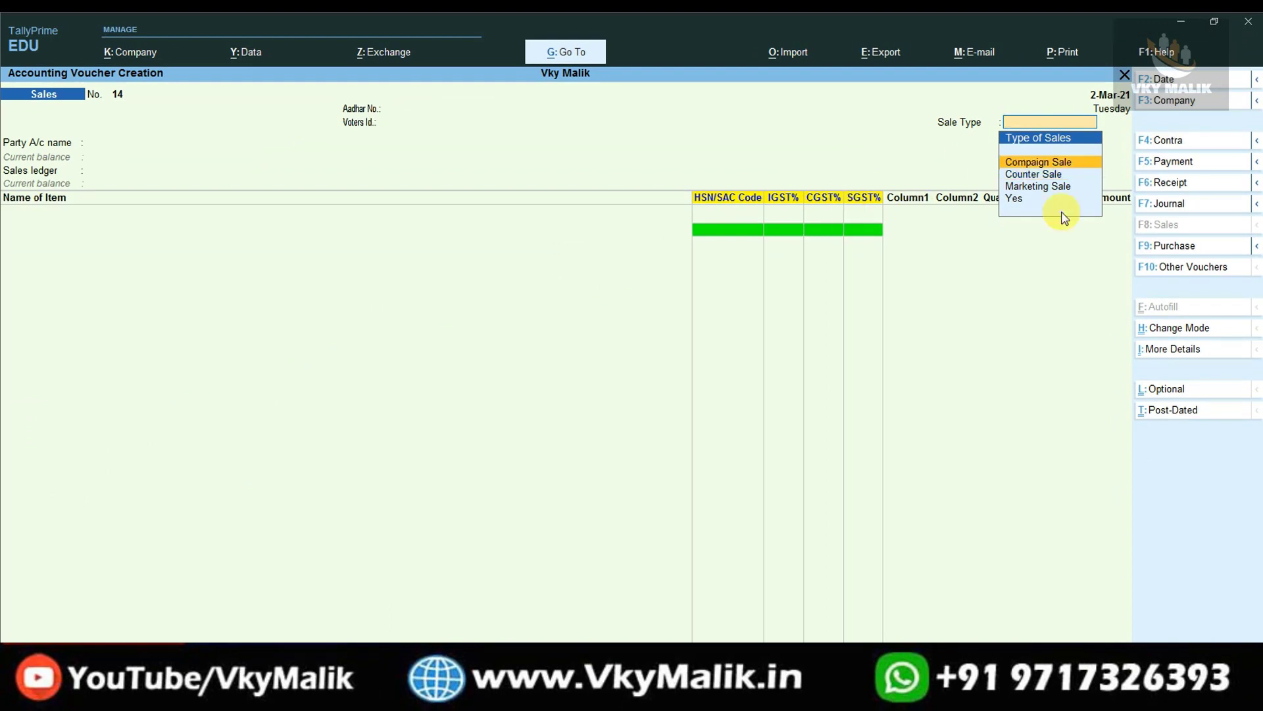
pyautogui.press('Return')
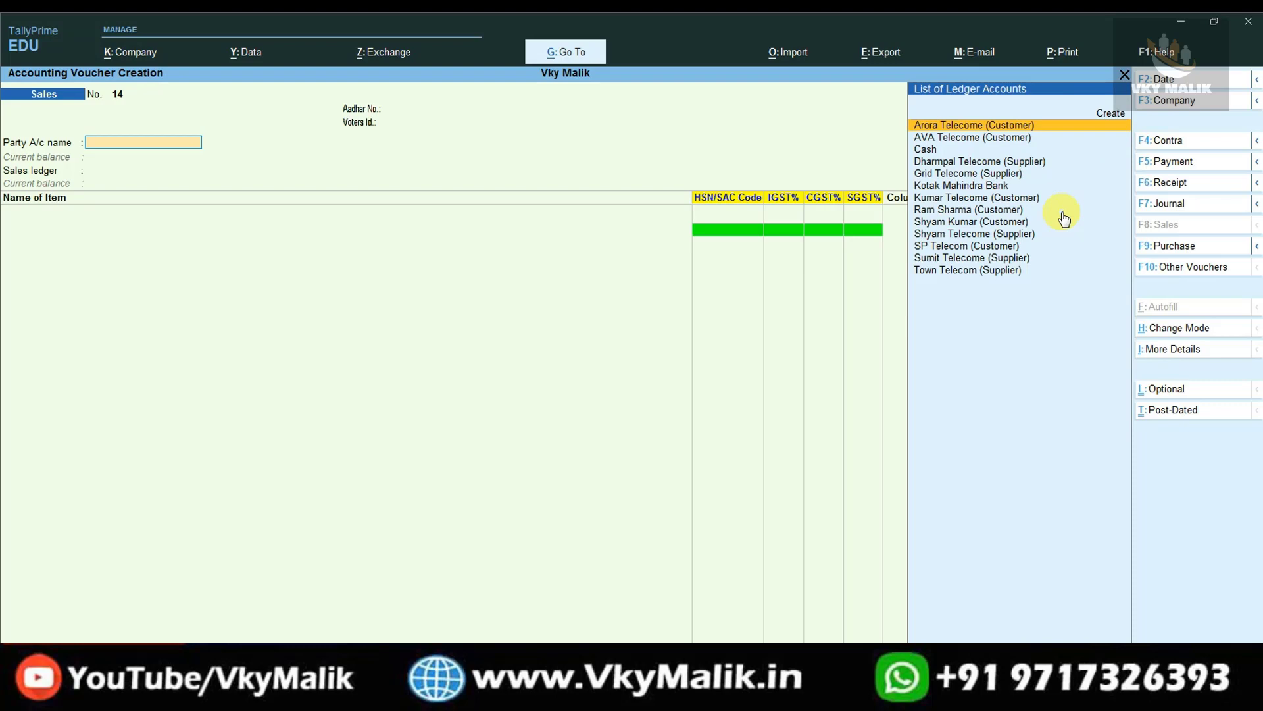
pyautogui.press('BackSpace')
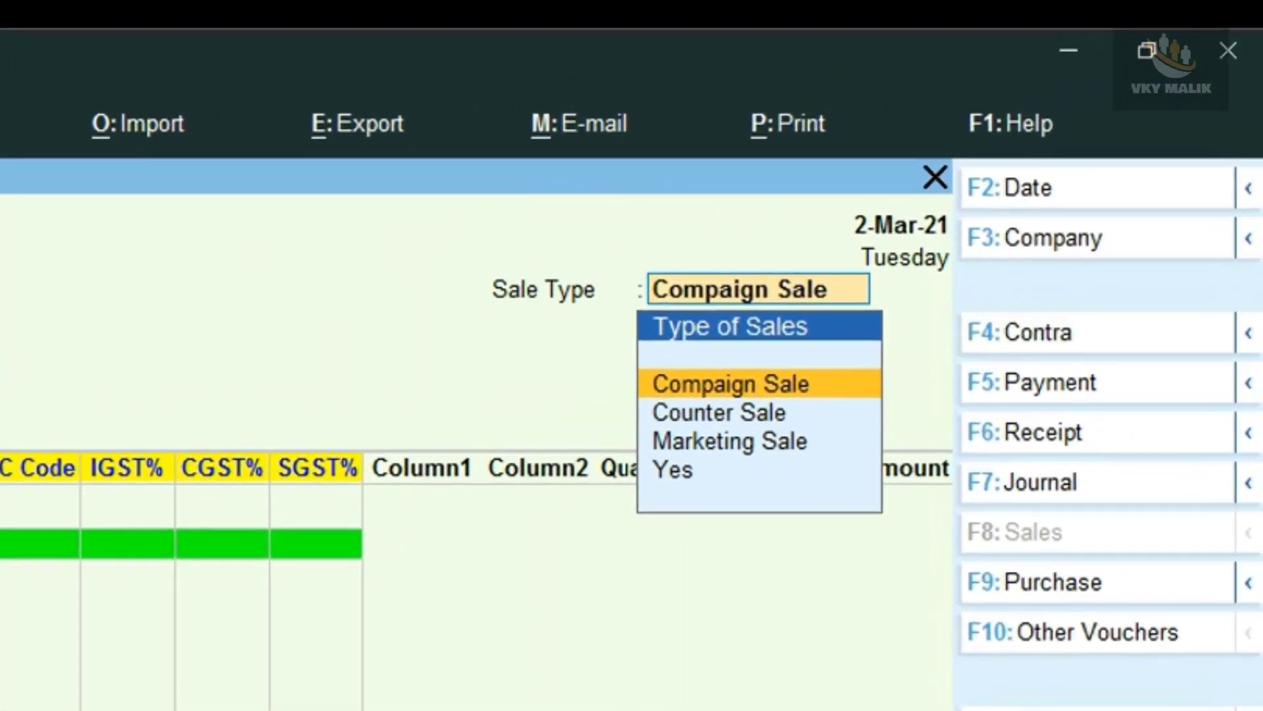
# Step: Set the sales voucher's Sale Type to Marketing Sale
pyautogui.press('Down')
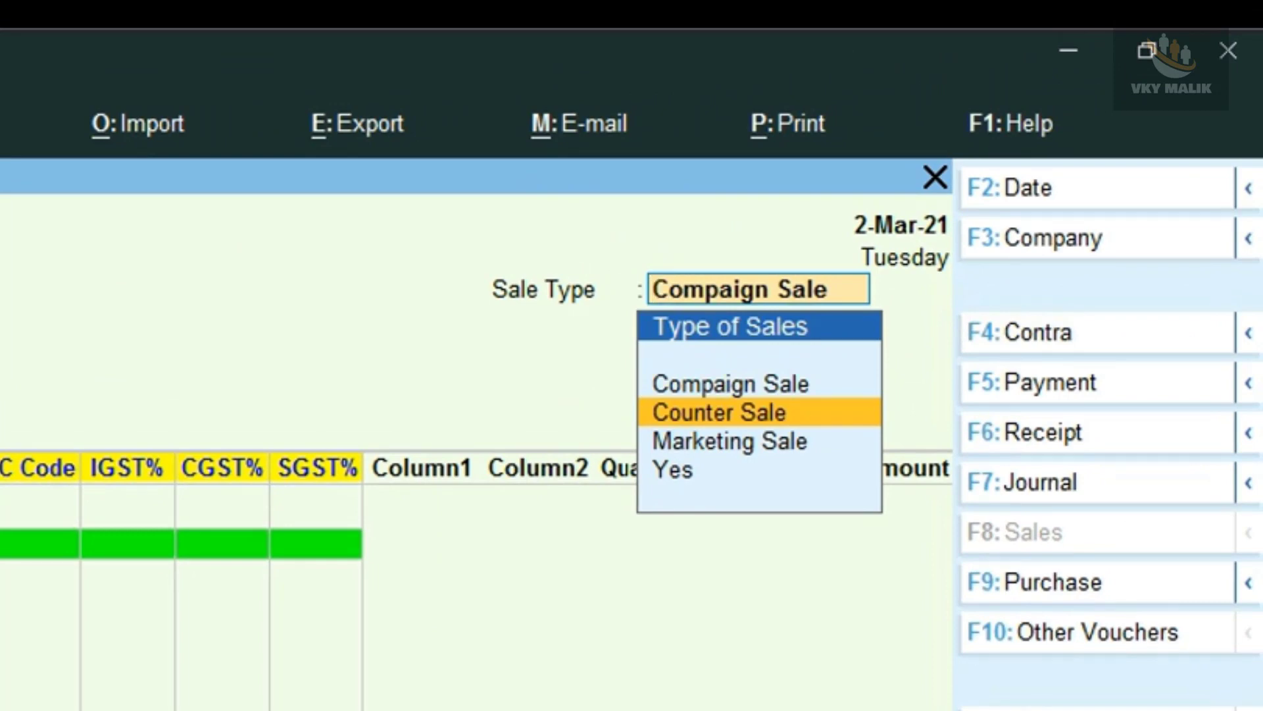
pyautogui.press('Down')
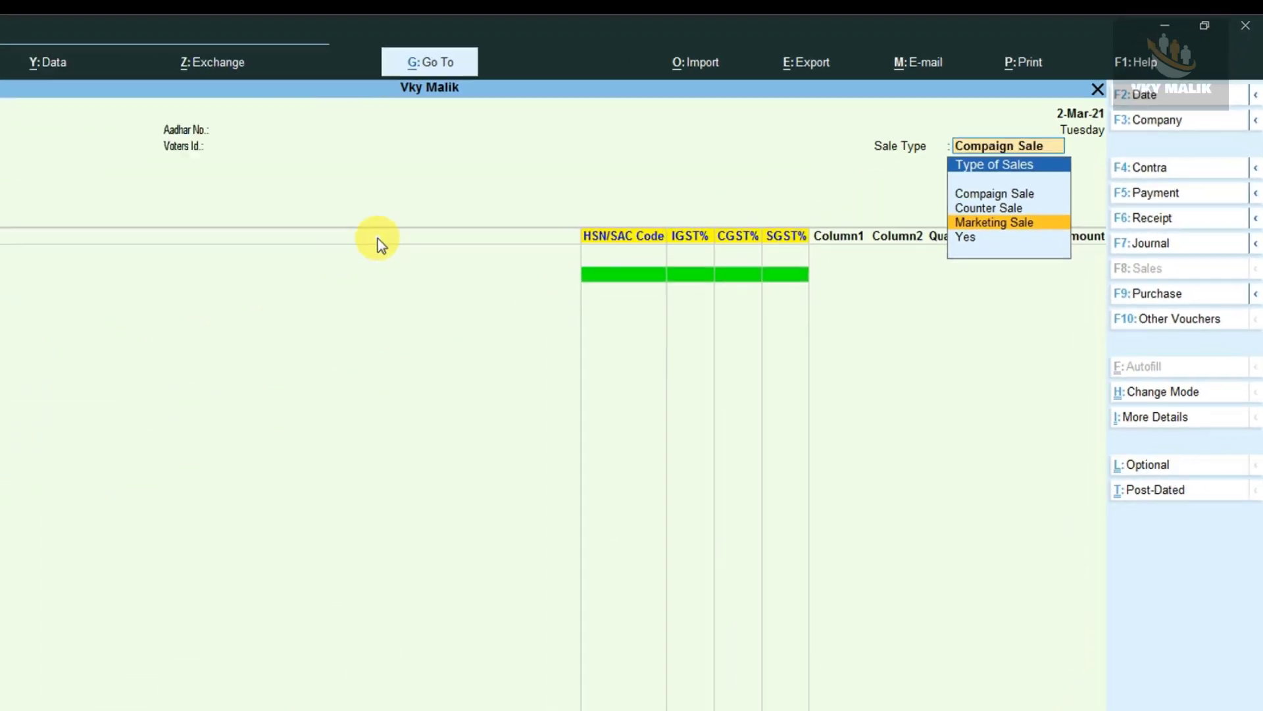
pyautogui.press('Return')
# Step: Choose Arora Telecome (Customer) as the party, accept its dispatch and party details, and use the Sales ledger
pyautogui.press('Return')
pyautogui.press('Return')
pyautogui.hotkey('ctrl', 'a')
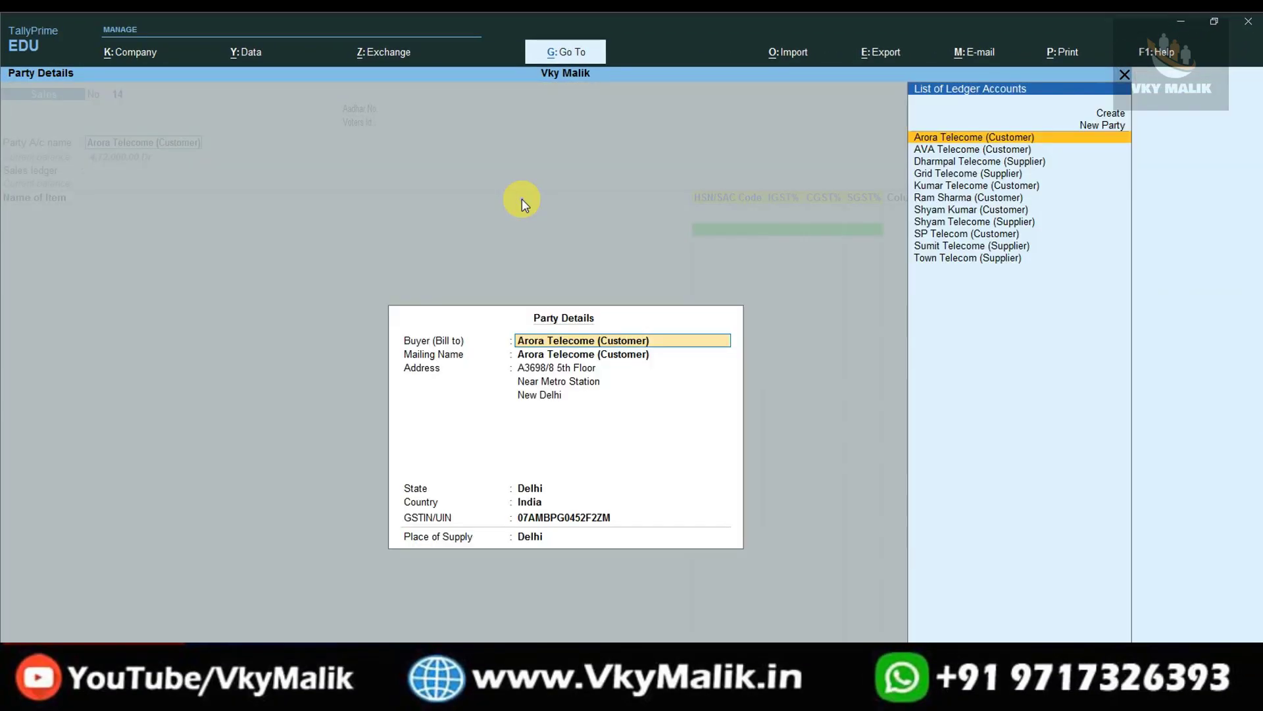
pyautogui.hotkey('ctrl', 'a')
pyautogui.press('Return')
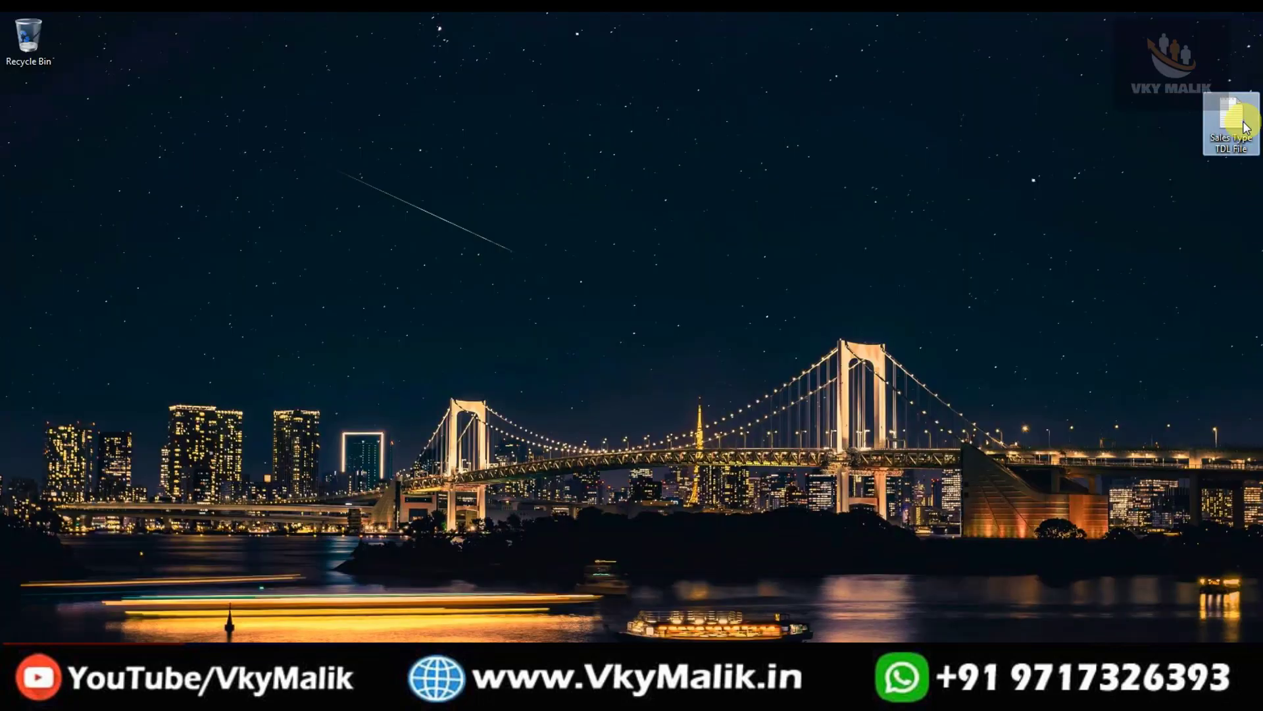
# Step: Examine the List Name line of the Sales Type TDL File in Notepad, close it and back out of the sales voucher
pyautogui.doubleClick(1233, 121)
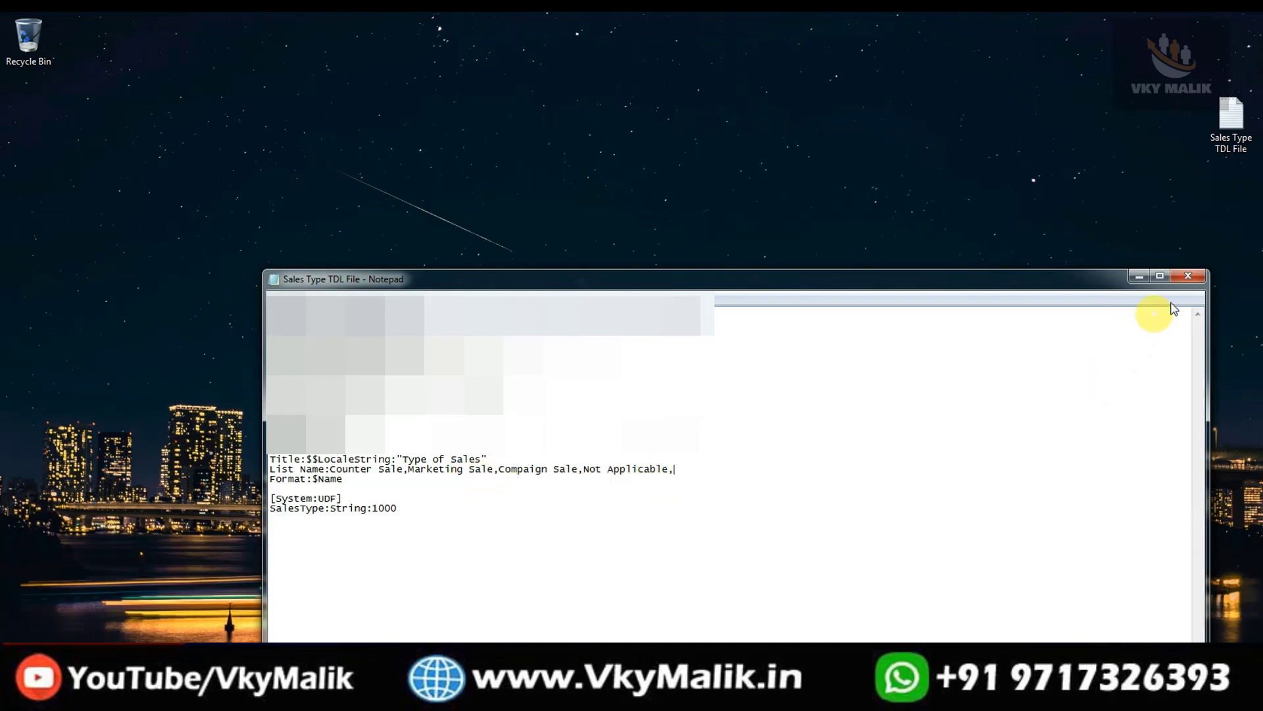
pyautogui.click(1188, 276)
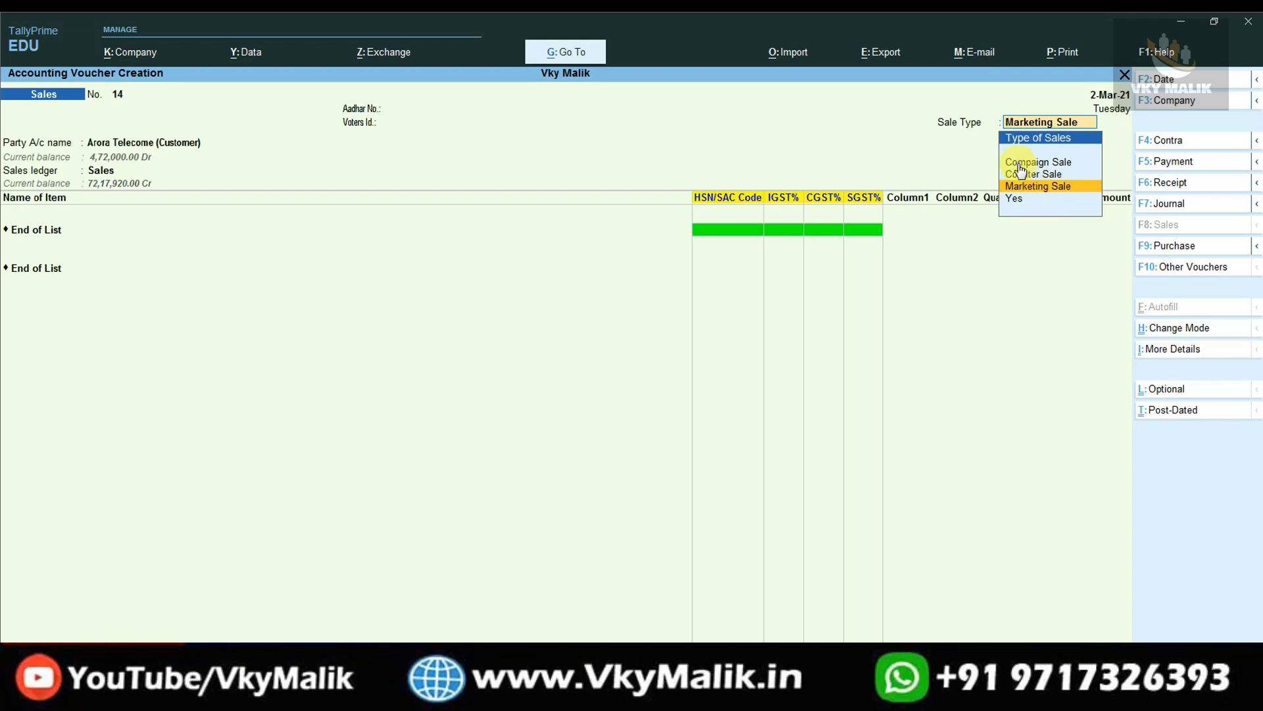
pyautogui.press('Escape')
pyautogui.press('Escape')
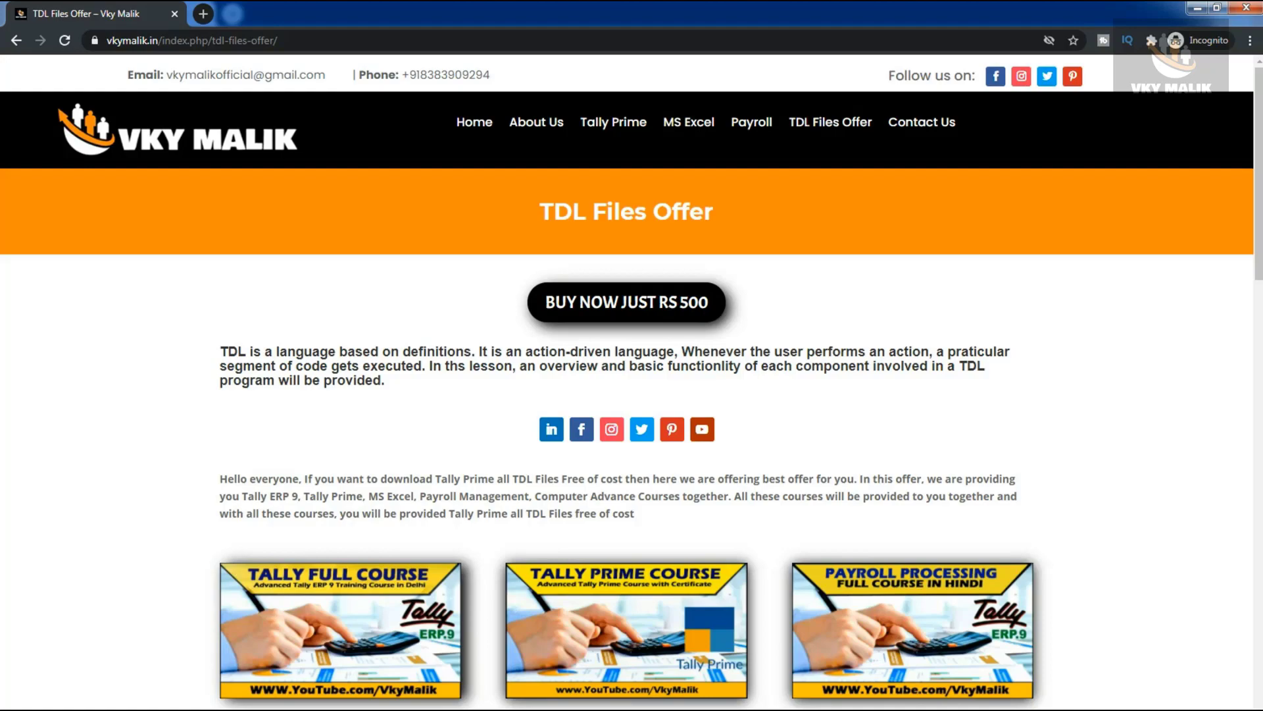
# Step: Switch to the browser and examine the TDL Files Offer page, including its courses, Tally Prime TDL file list and contact form
pyautogui.scroll(-6, 627, 382)
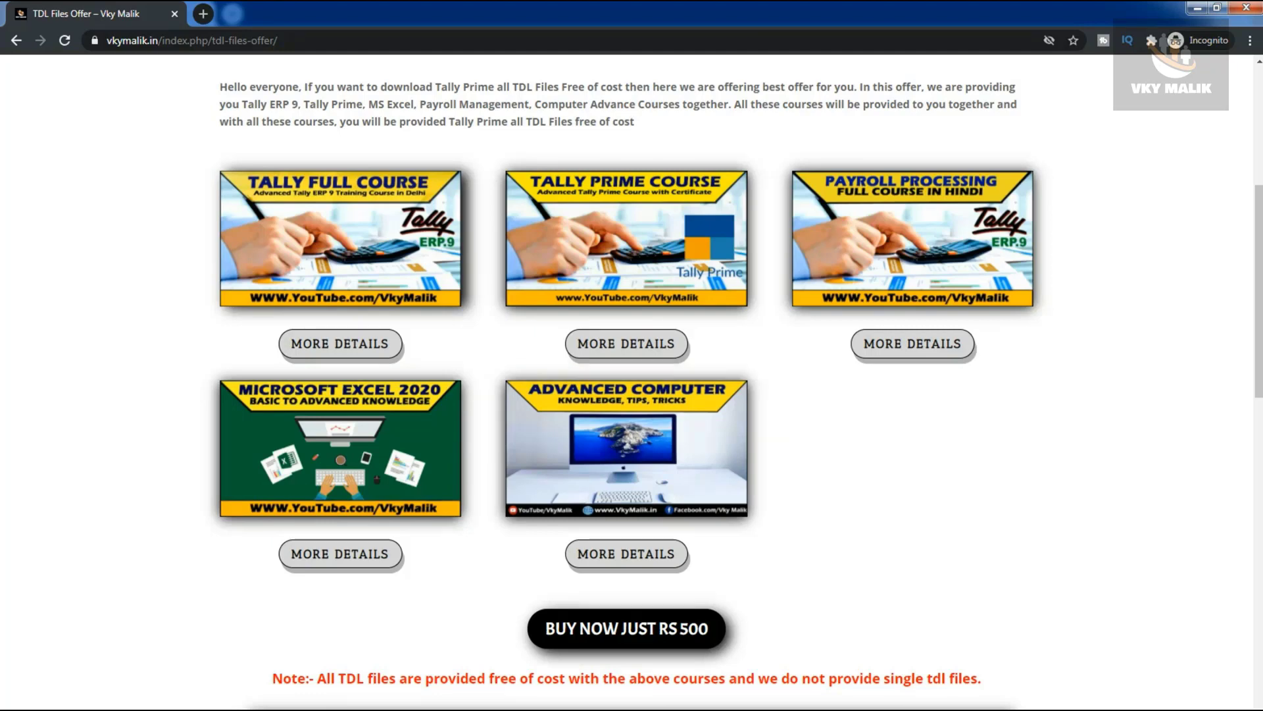
pyautogui.scroll(-8, 631, 383)
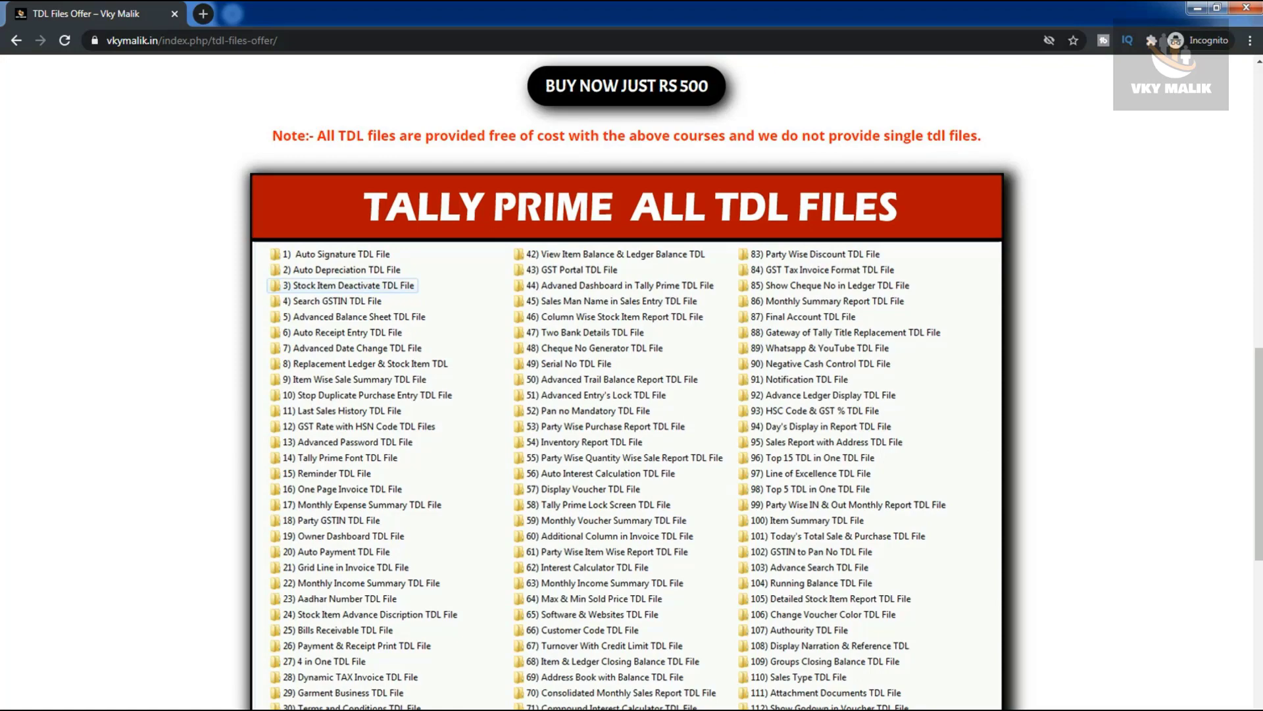
pyautogui.scroll(-9, 631, 382)
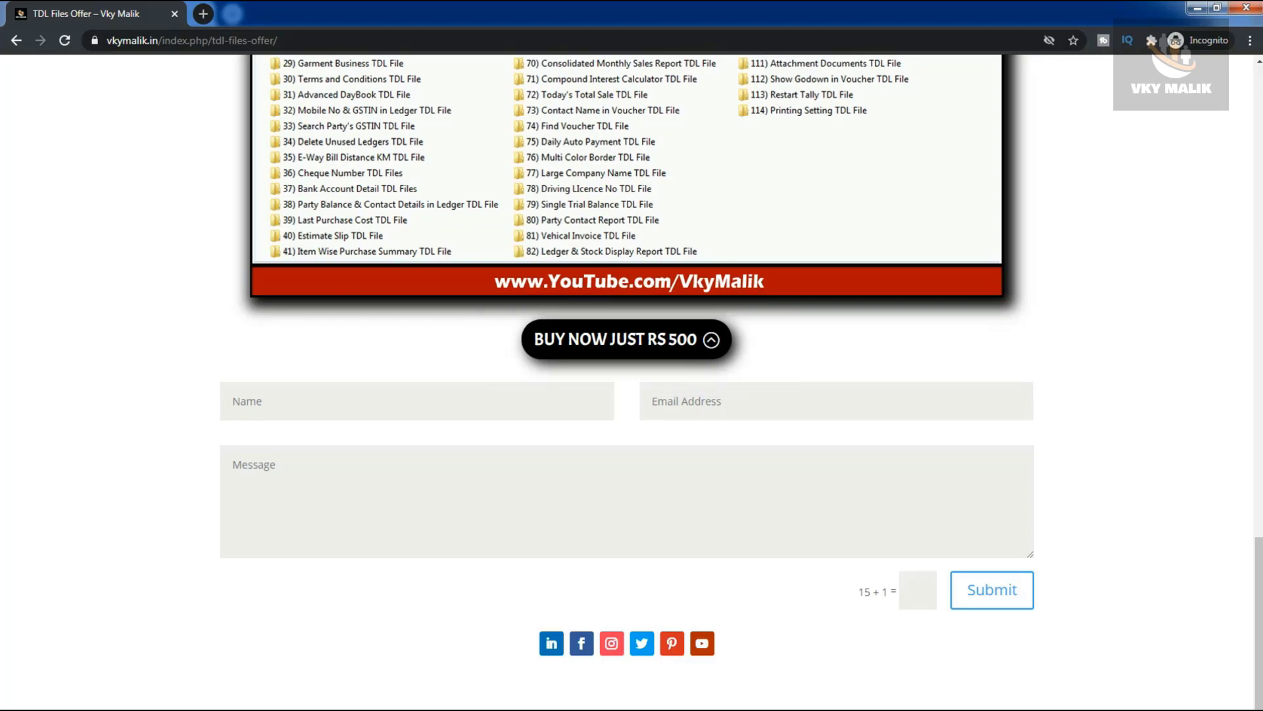
pyautogui.scroll(15, 632, 382)
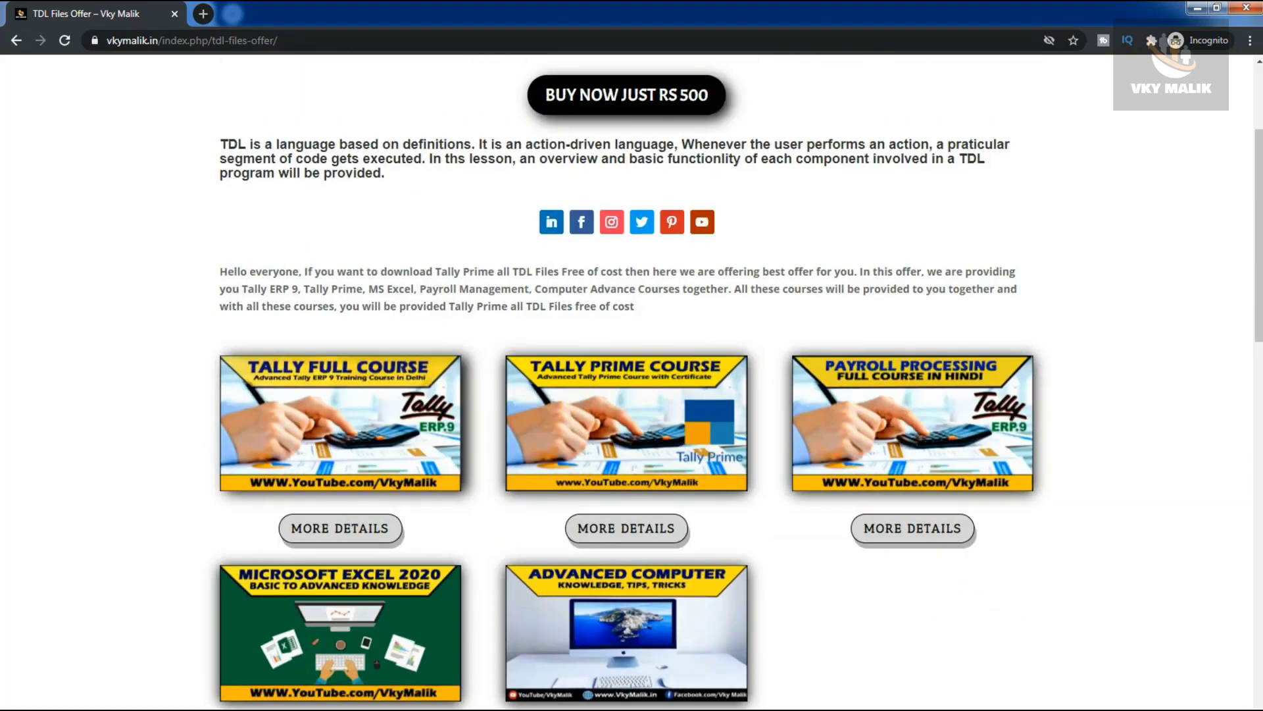
pyautogui.scroll(-2, 632, 382)
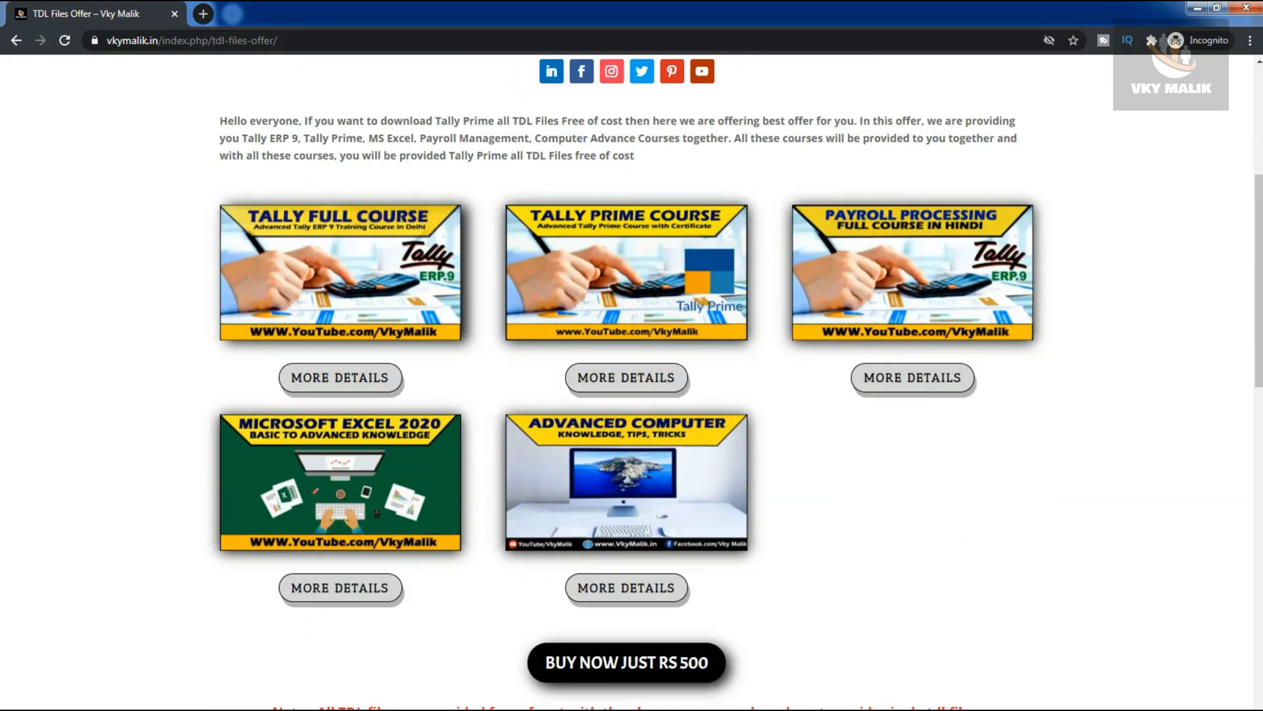